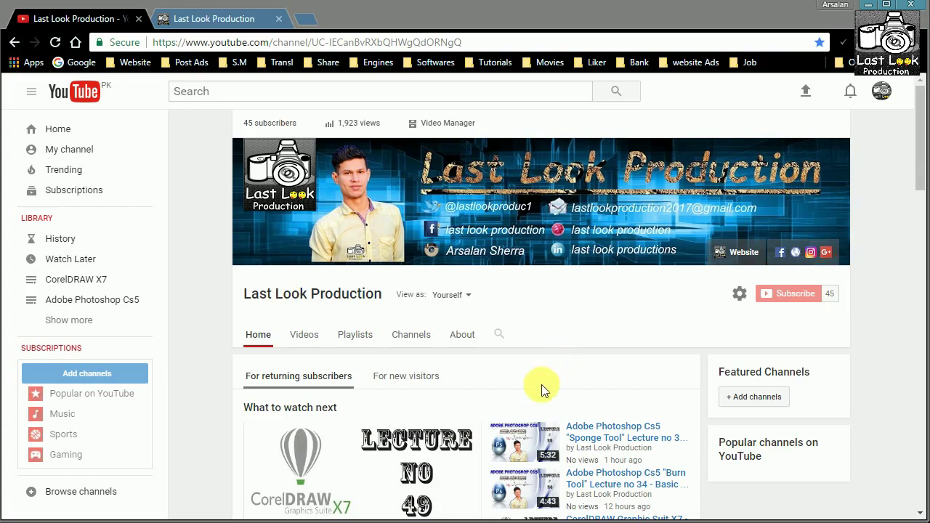
Scroll the current page down and back up.
scroll(210, 338, "down", 4)
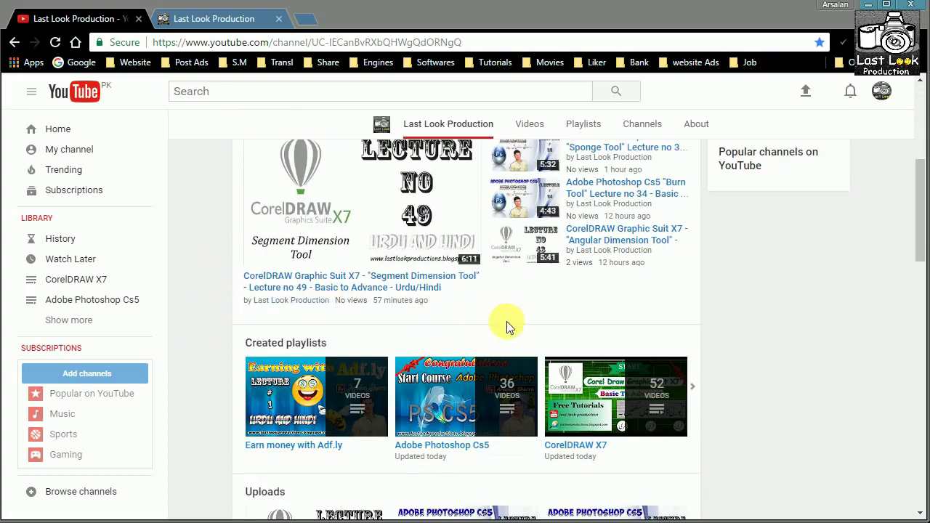
scroll(218, 332, "down", 3)
scroll(223, 333, "down", 5)
scroll(223, 334, "down", 2)
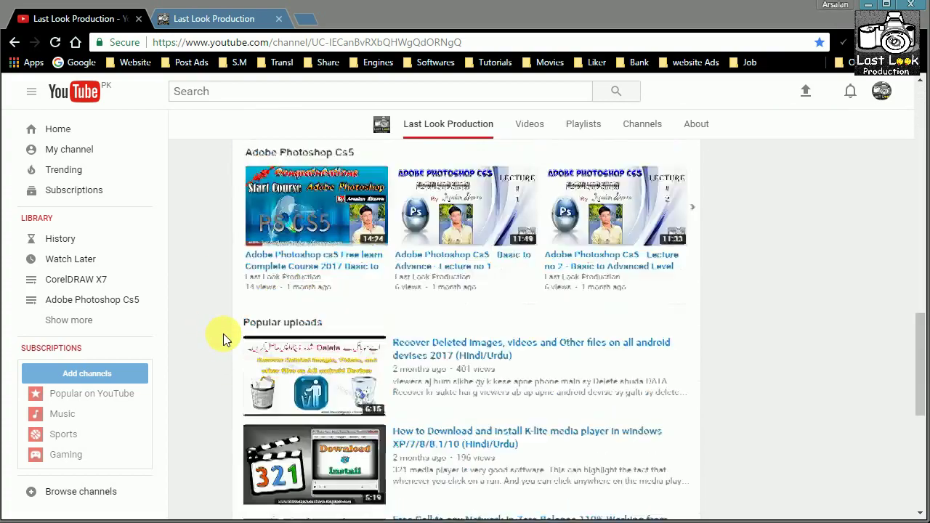
scroll(223, 334, "down", 2)
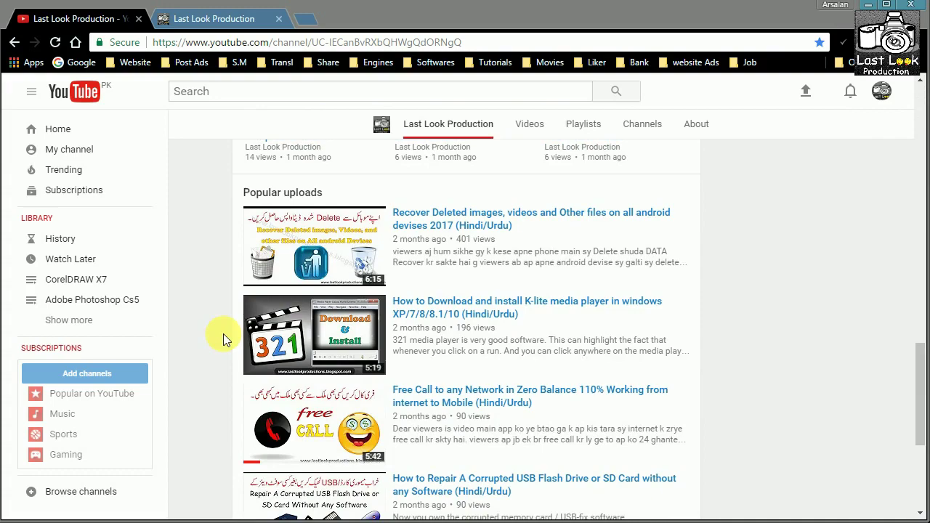
scroll(223, 333, "up", 1)
scroll(223, 334, "up", 13)
scroll(223, 333, "up", 2)
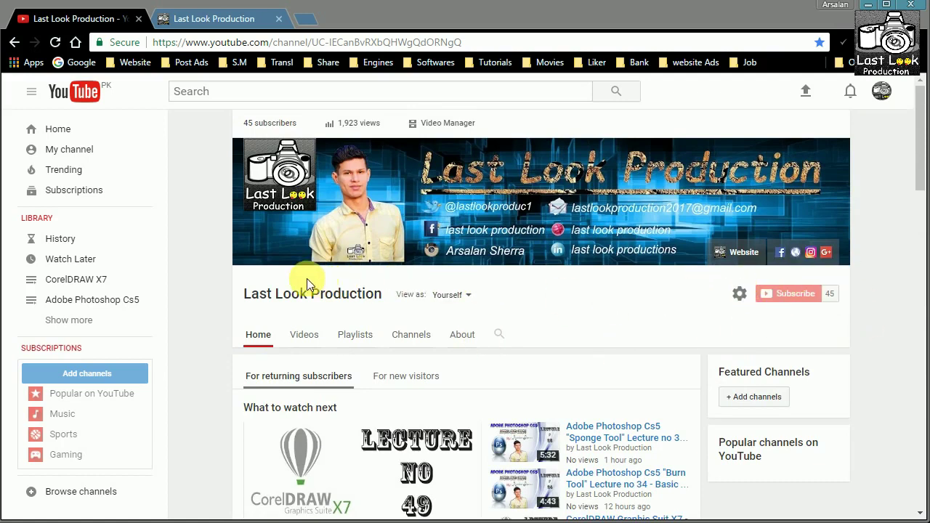
Switch to the Last Look Production blog and scroll its posts down to the footer and back.
left_click(200, 20)
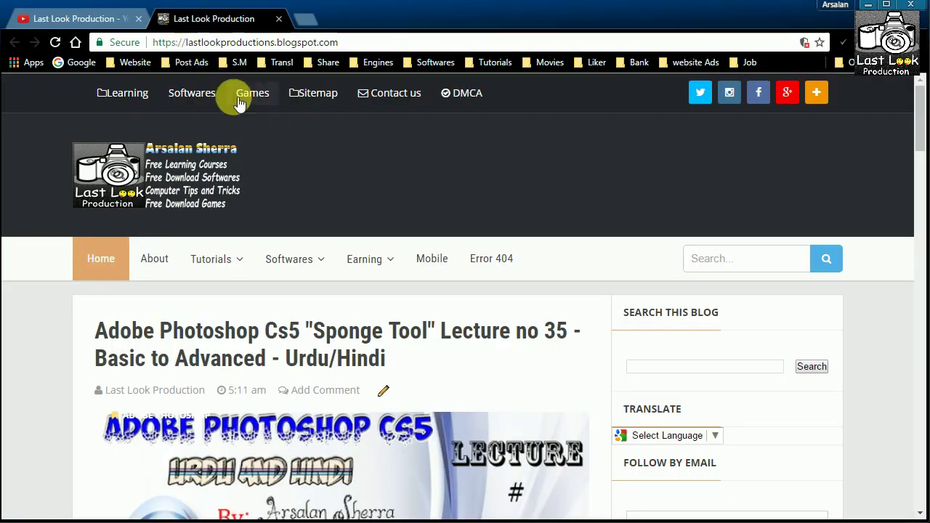
scroll(317, 250, "down", 2)
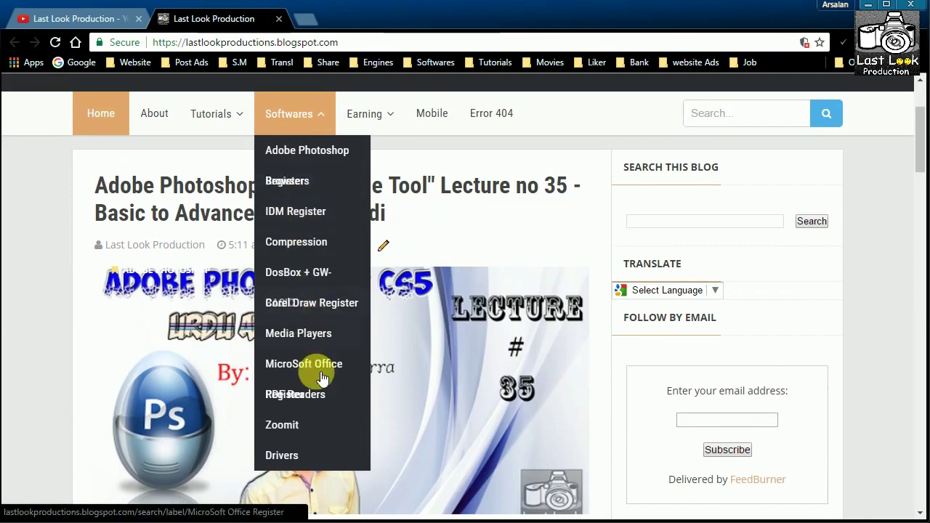
scroll(312, 218, "up", 2)
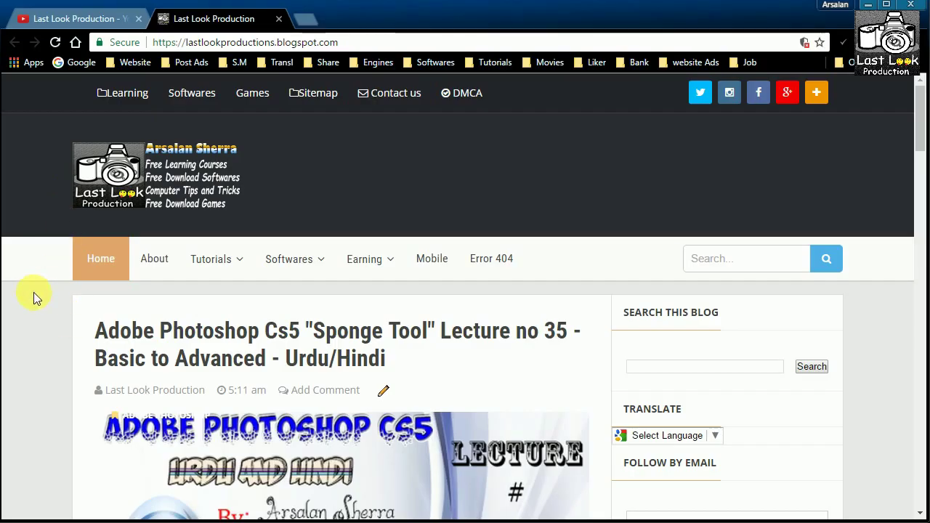
scroll(138, 342, "down", 1)
scroll(124, 335, "down", 9)
scroll(80, 332, "down", 11)
scroll(77, 332, "down", 10)
scroll(80, 335, "down", 5)
scroll(80, 336, "up", 6)
scroll(80, 335, "up", 5)
scroll(80, 335, "down", 4)
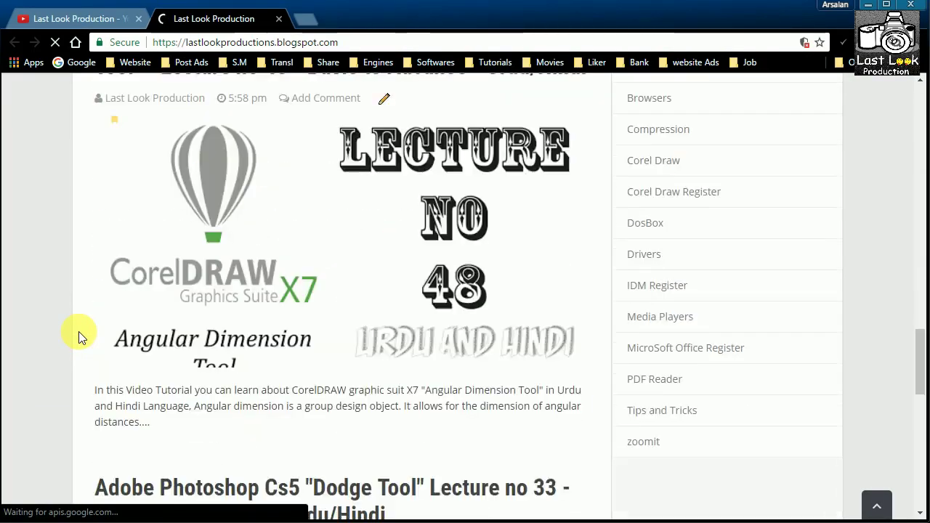
scroll(78, 331, "down", 7)
scroll(79, 331, "down", 3)
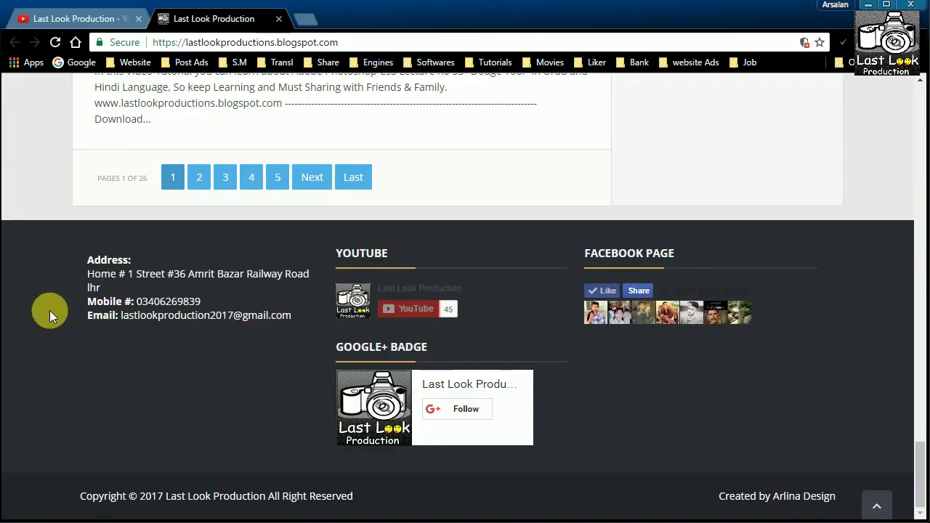
scroll(46, 310, "up", 6)
scroll(44, 311, "up", 5)
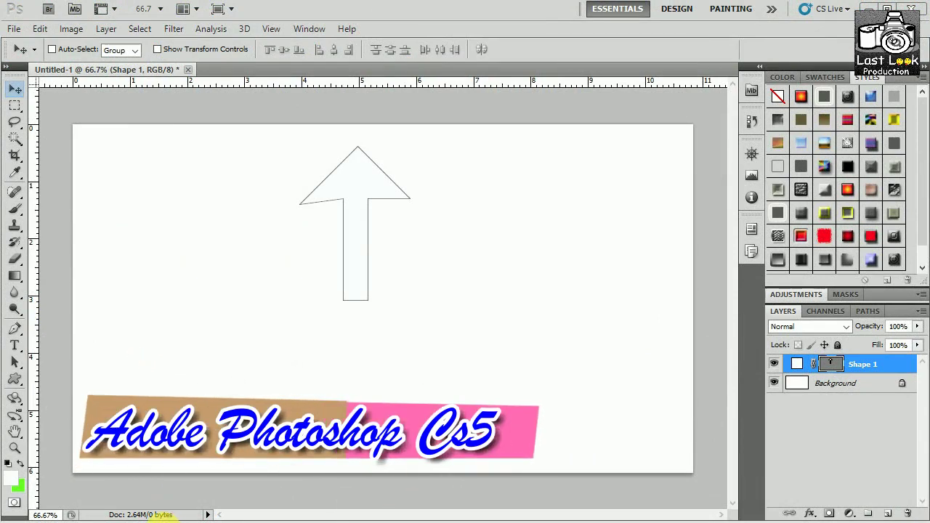
Choose the Convert Point Tool from the Pen tool flyout.
left_click_drag(32, 329, 148, 328)
left_click_drag(46, 314, 35, 328)
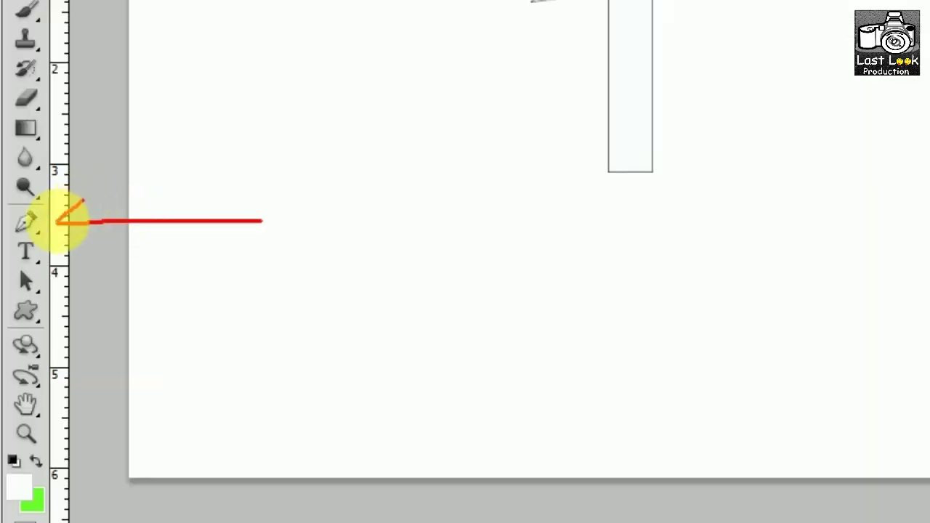
left_click_drag(59, 221, 85, 250)
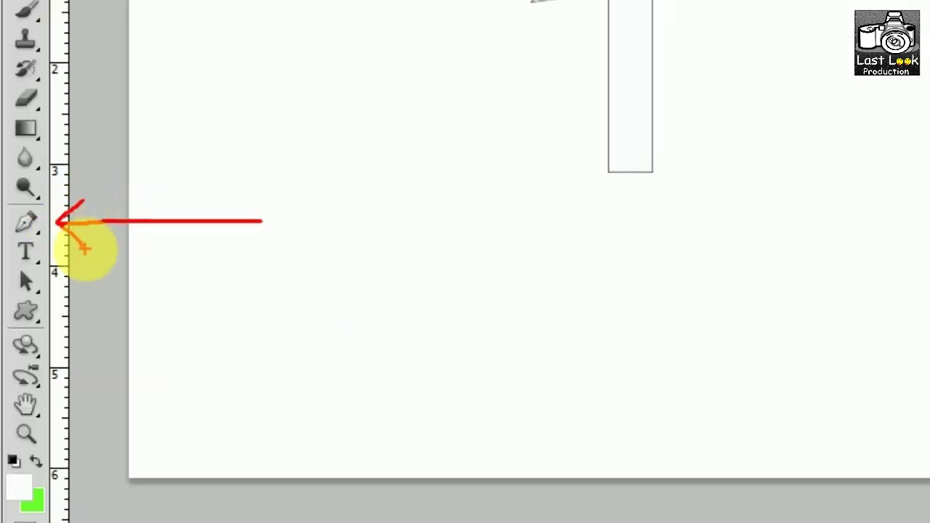
left_click(34, 222)
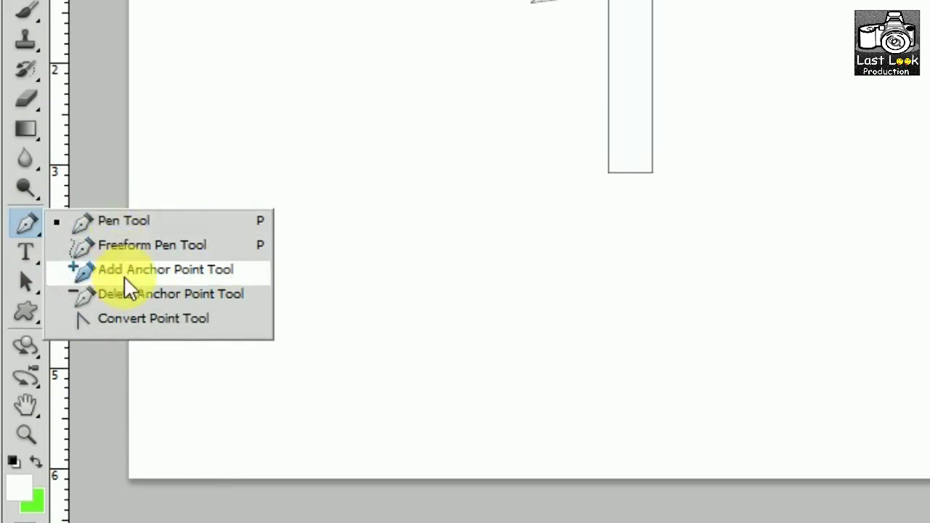
left_click(101, 336)
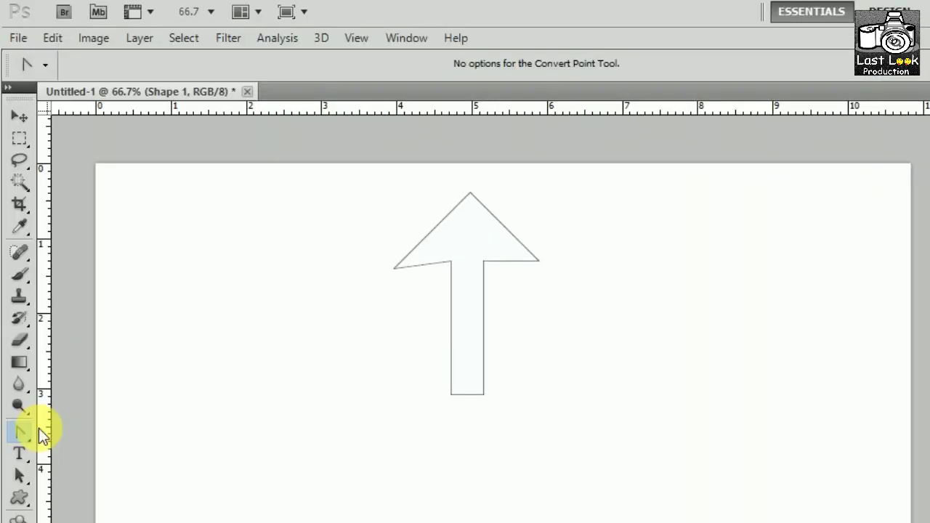
Keep the Convert Point Tool active and click the arrow path to show its corner anchors.
left_click(20, 431)
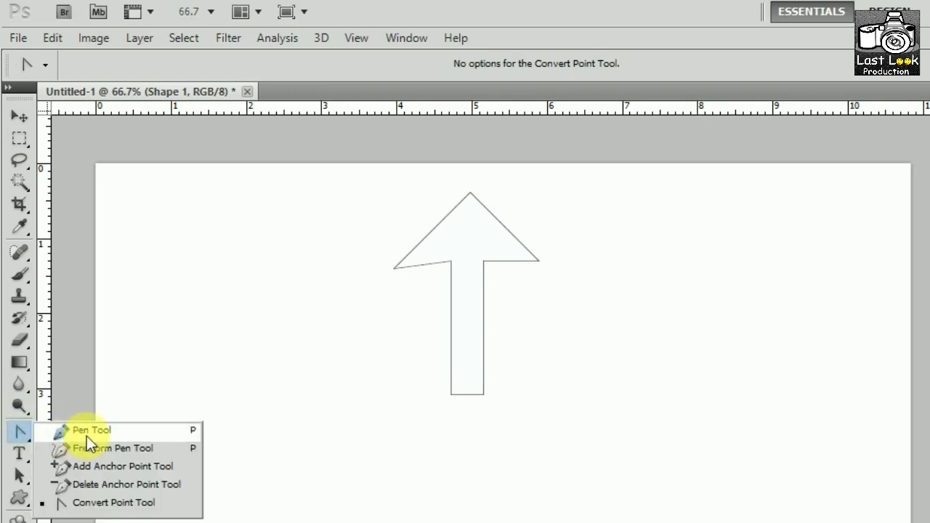
left_click(687, 81)
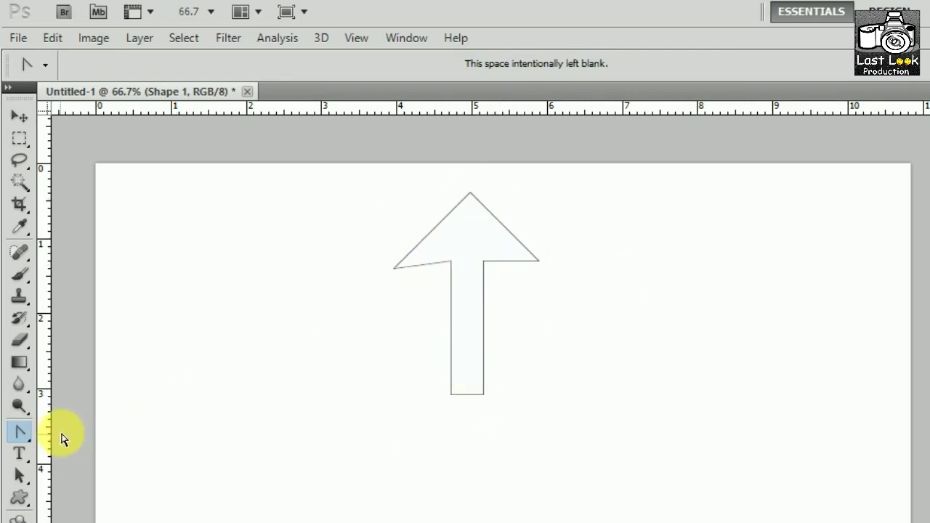
left_click(20, 431)
left_click(81, 503)
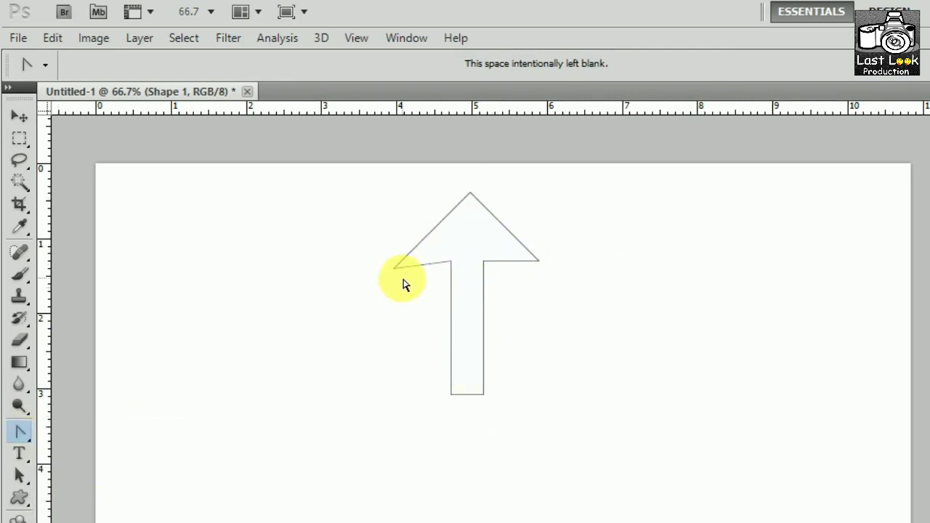
left_click(413, 260)
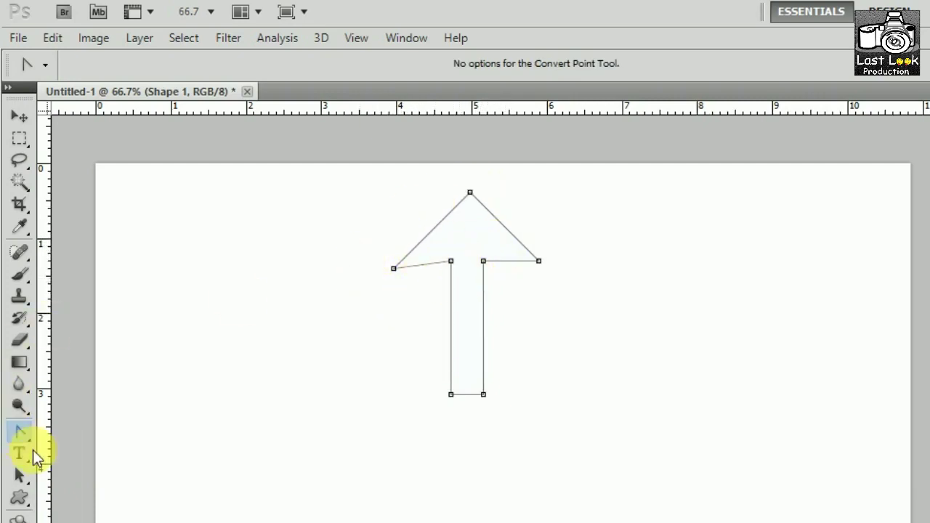
right_click(20, 431)
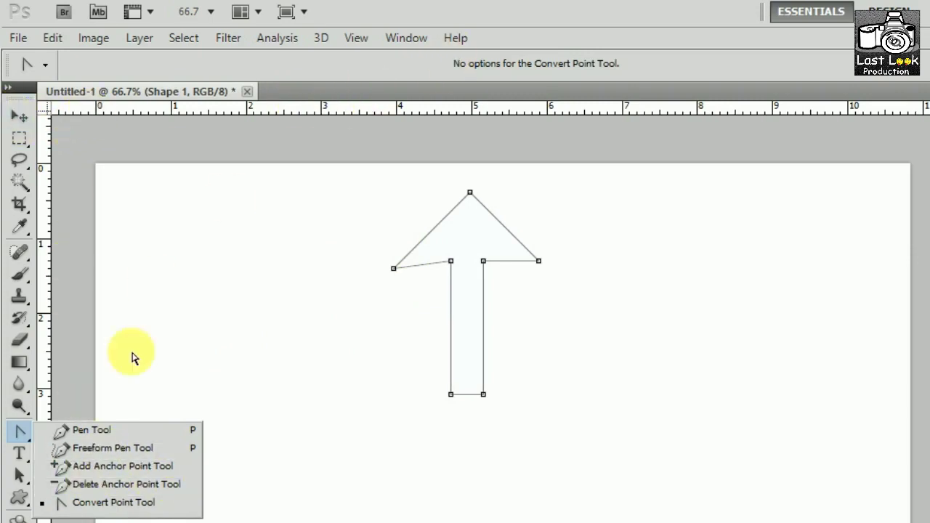
left_click(411, 44)
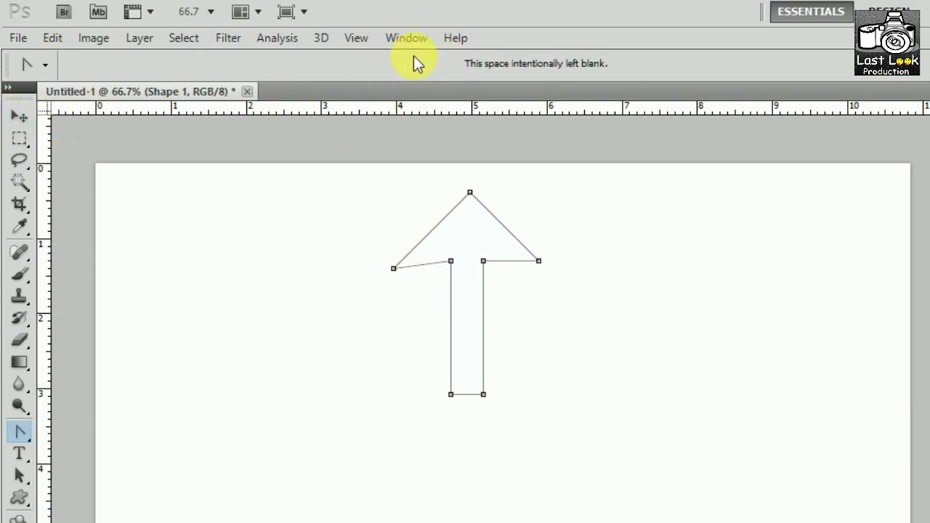
Curve the shaft's left edge and round the shaft's bottom into a U.
left_click(450, 396)
mouse_move(455, 401)
left_mouse_down()
mouse_move(434, 392)
mouse_move(451, 376)
left_mouse_up()
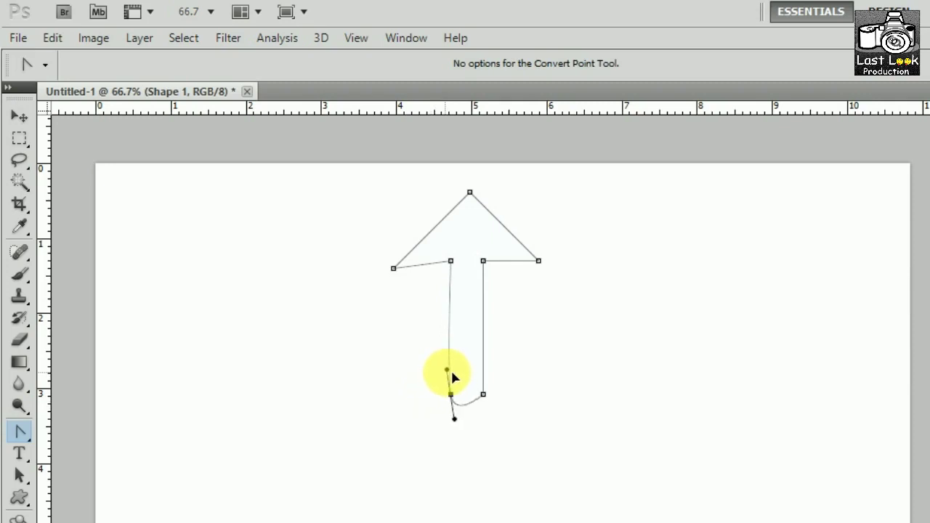
left_click_drag(451, 375, 490, 413)
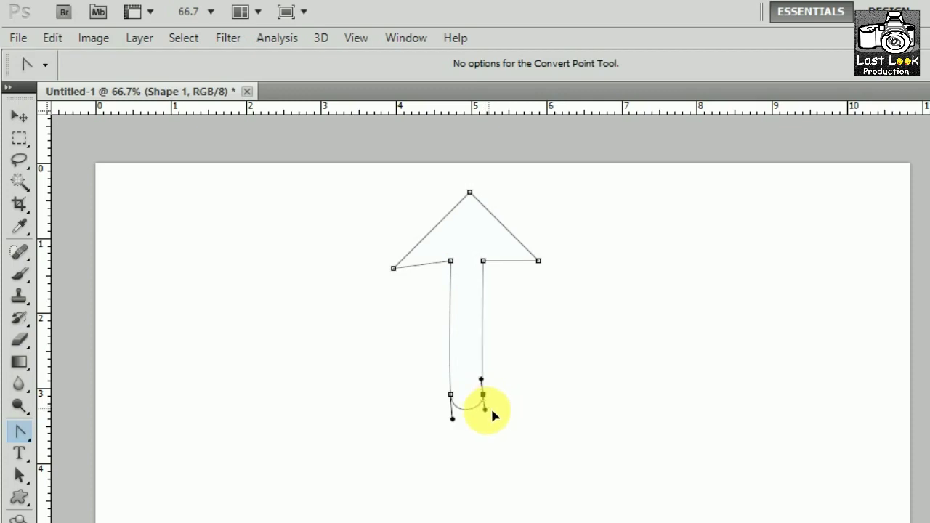
mouse_move(451, 261)
left_mouse_down()
mouse_move(457, 275)
mouse_move(423, 286)
left_mouse_up()
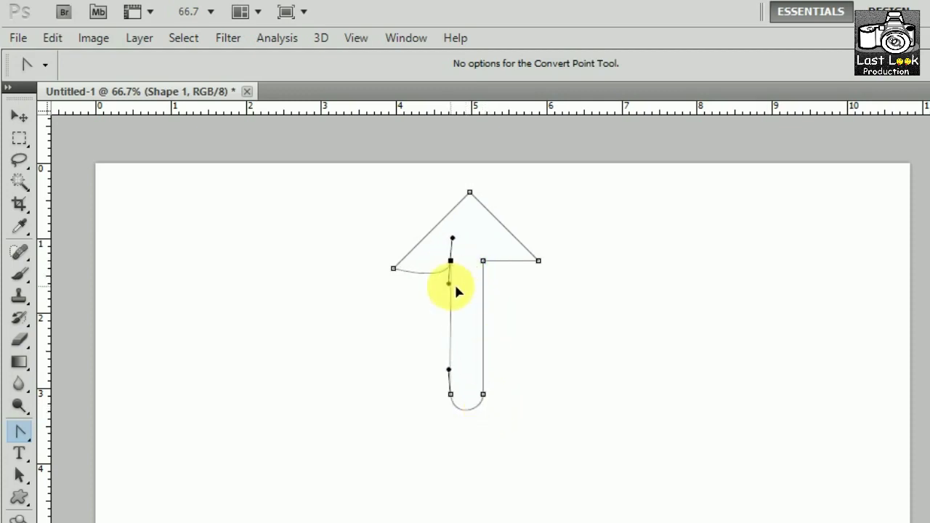
Curve both shaft-to-head corners and round off the arrow's pointed tip.
mouse_move(424, 286)
left_mouse_down()
mouse_move(427, 259)
mouse_move(450, 259)
left_mouse_up()
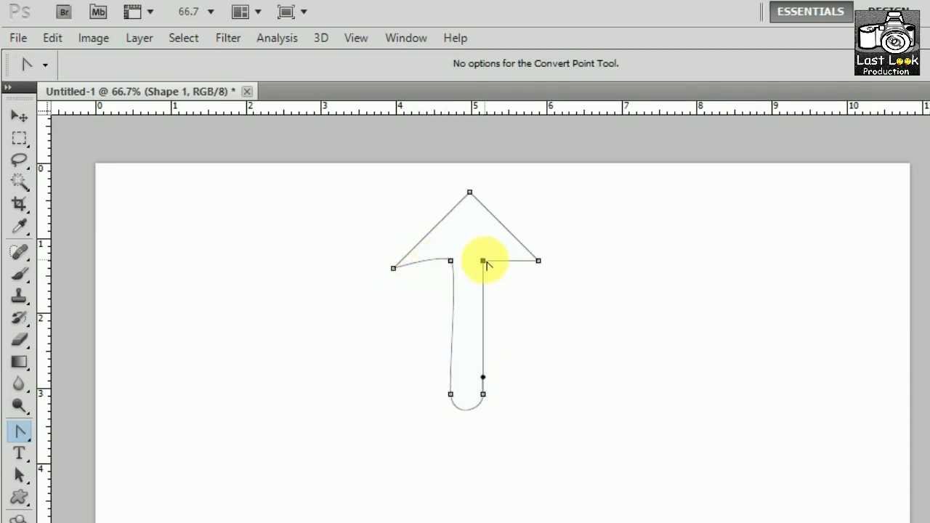
left_click_drag(483, 260, 488, 272)
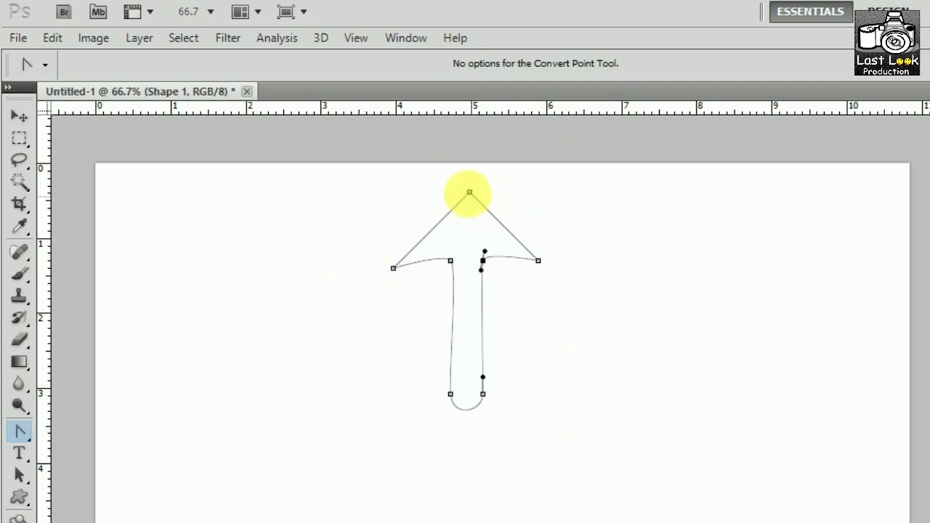
left_click_drag(470, 193, 501, 197)
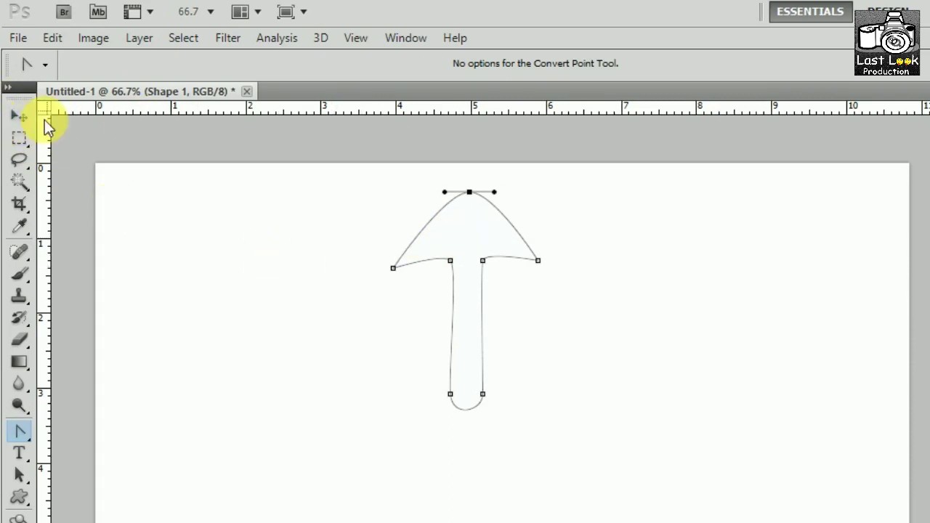
Load the Shape 1 arrow as a selection, fill it bright green on new Layer 1, and deselect.
left_click(19, 116)
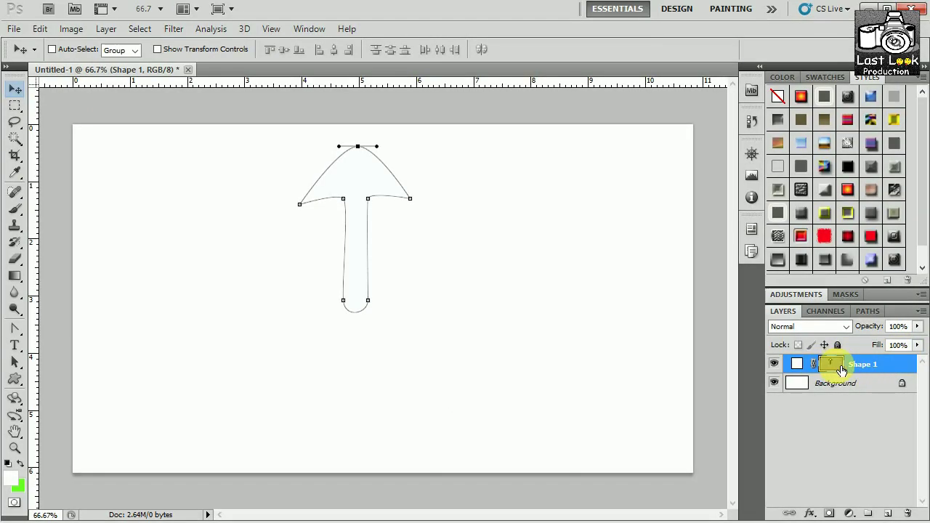
left_click(841, 370, "ctrl")
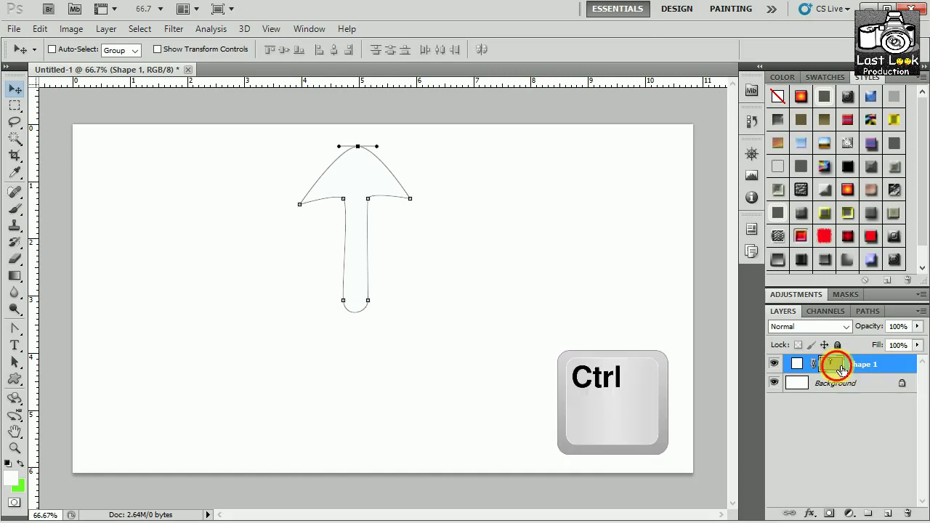
left_click(884, 515)
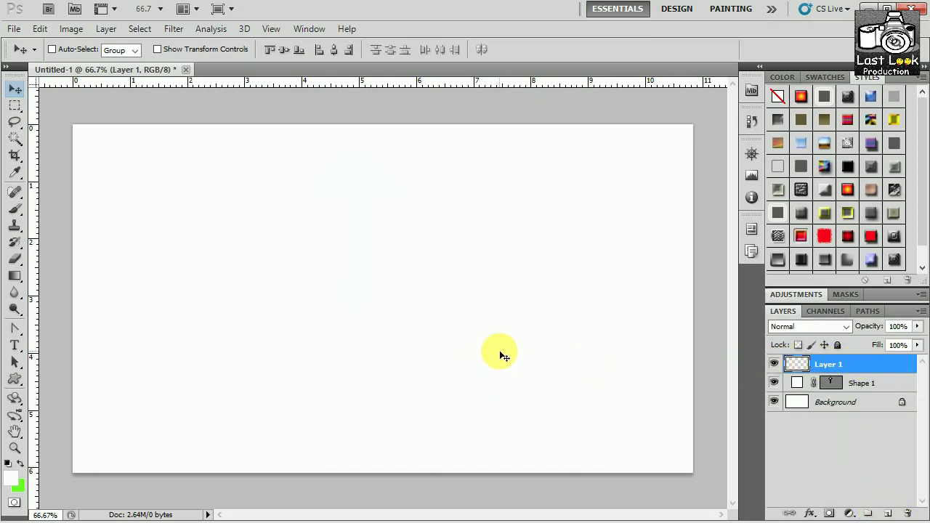
key("ctrl+BackSpace")
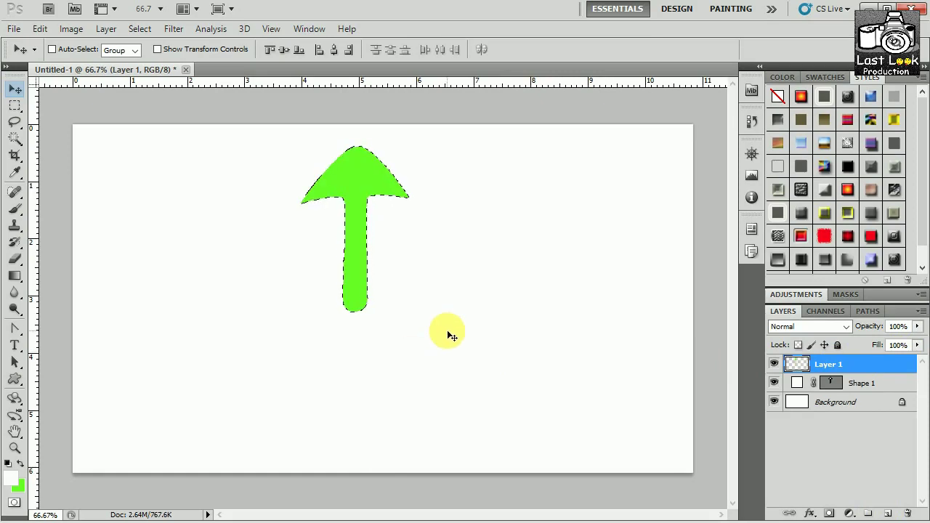
key("ctrl+d")
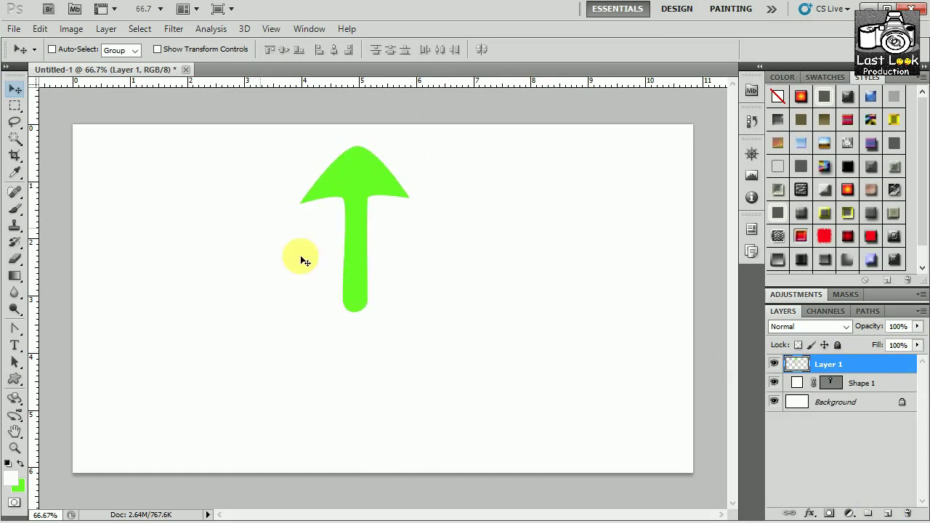
key("ctrl+d")
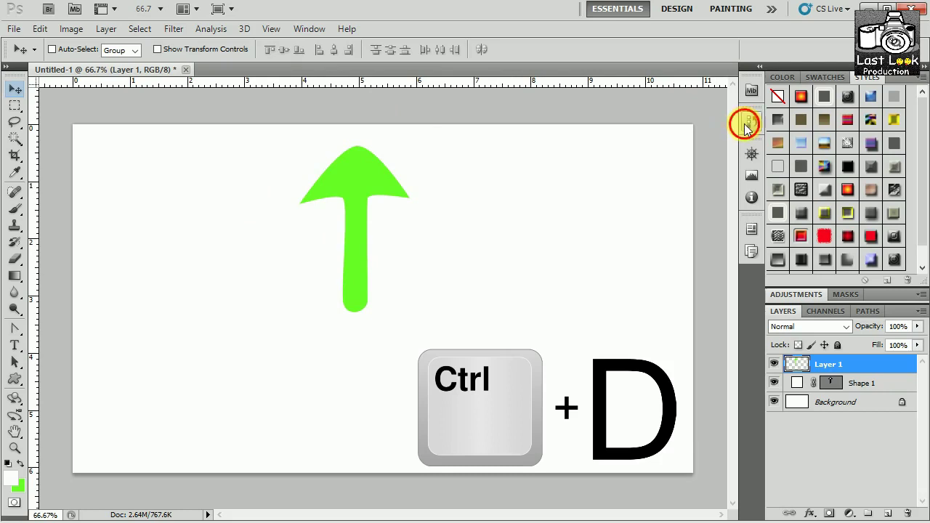
left_click(752, 120)
scroll(674, 150, "up", 10)
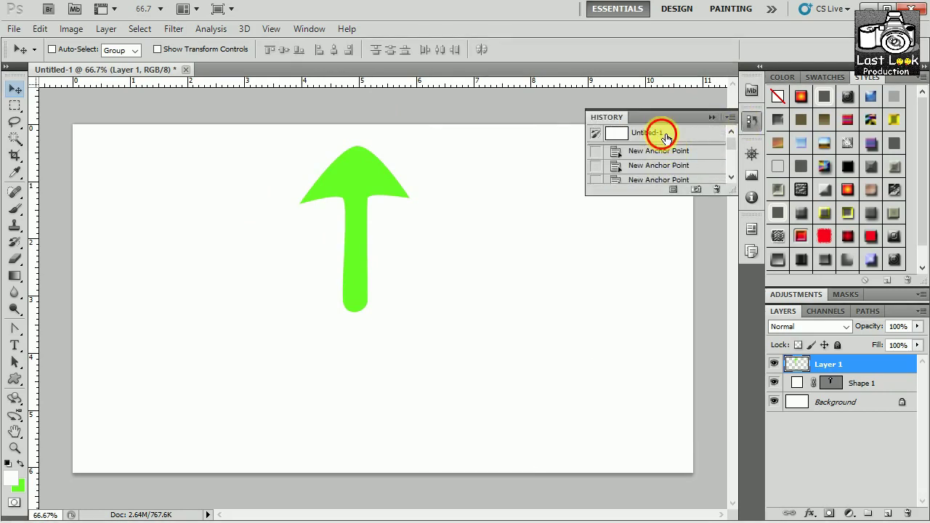
left_click(660, 133)
left_click(667, 151)
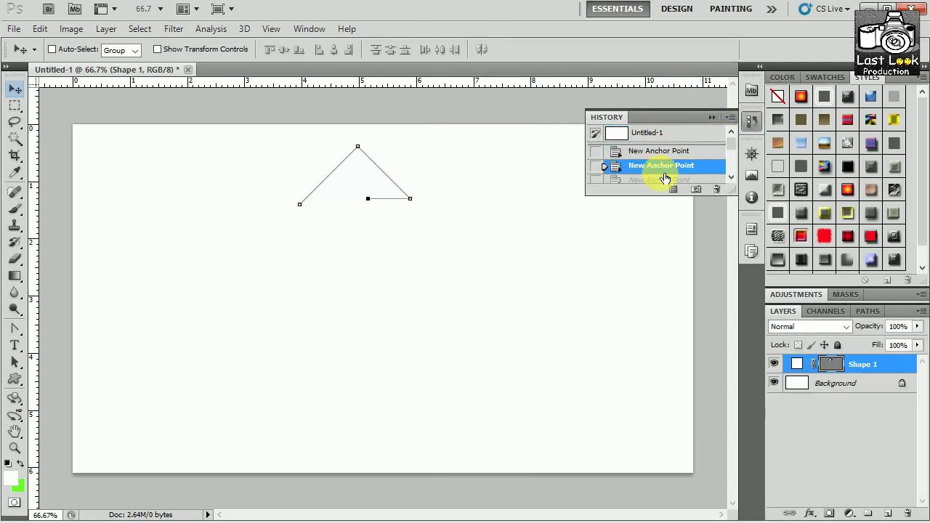
scroll(666, 179, "down", 2)
left_click(666, 176)
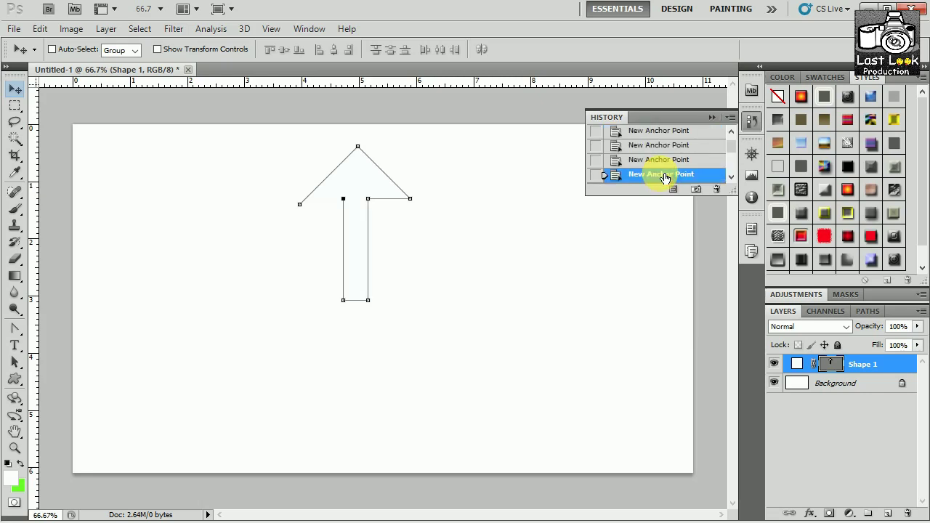
scroll(665, 179, "down", 1)
left_click(662, 174)
scroll(654, 145, "down", 3)
scroll(654, 144, "down", 5)
left_click(654, 175)
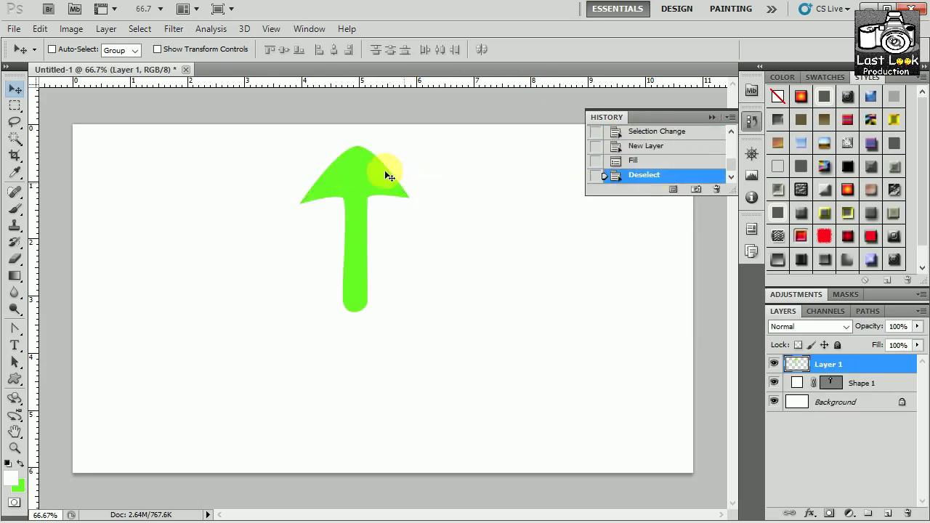
left_click(712, 117)
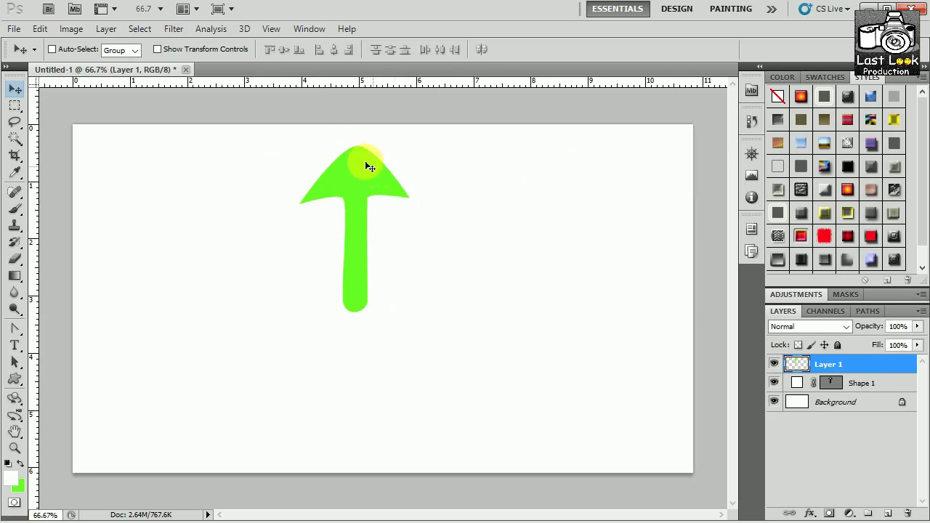
Dismiss the pen flyout and switch to the Horizontal Type Tool.
left_click(14, 328)
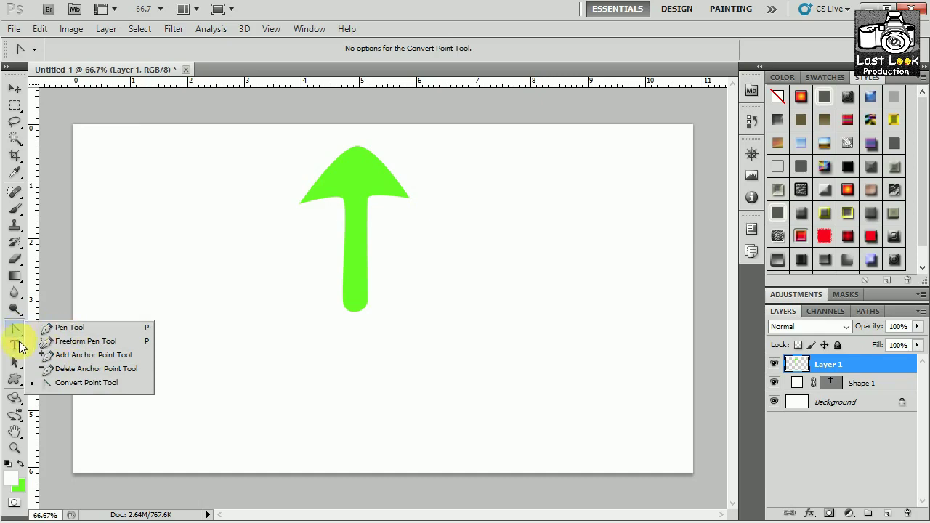
key("Escape")
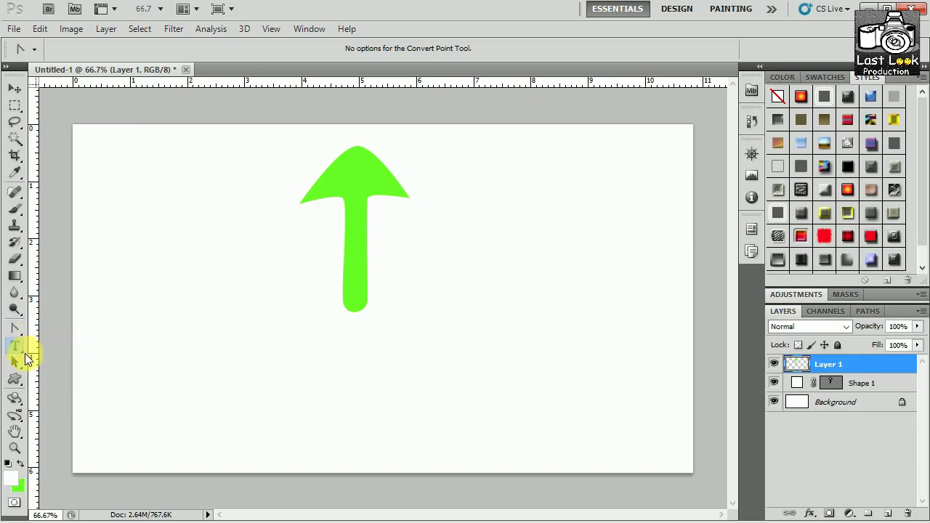
left_click(17, 349)
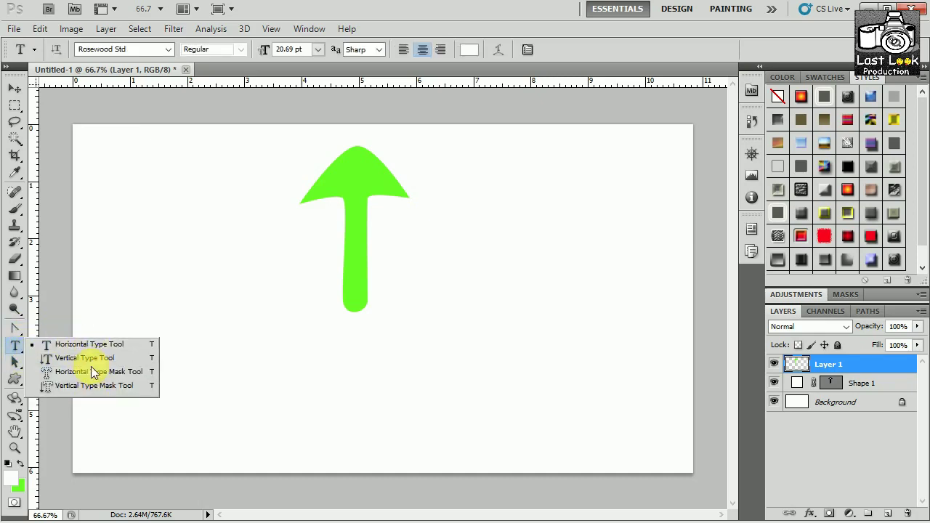
left_click(484, 28)
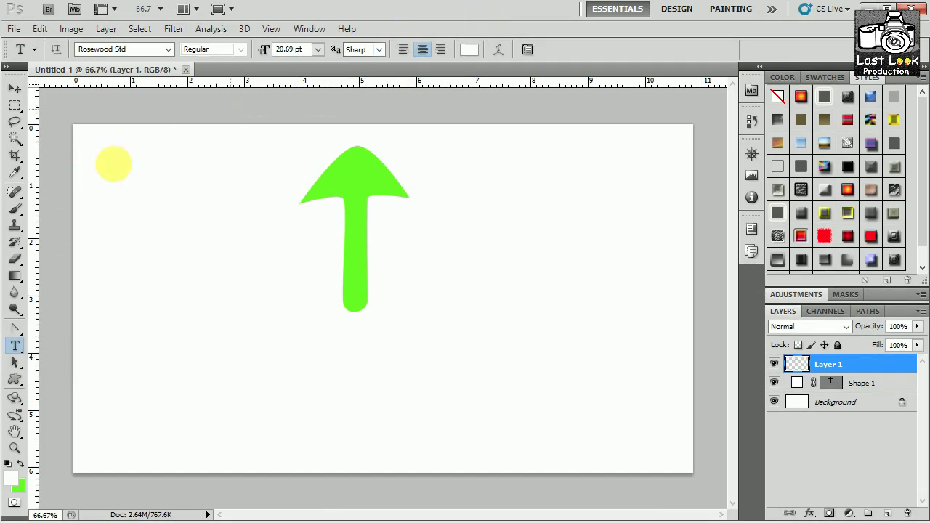